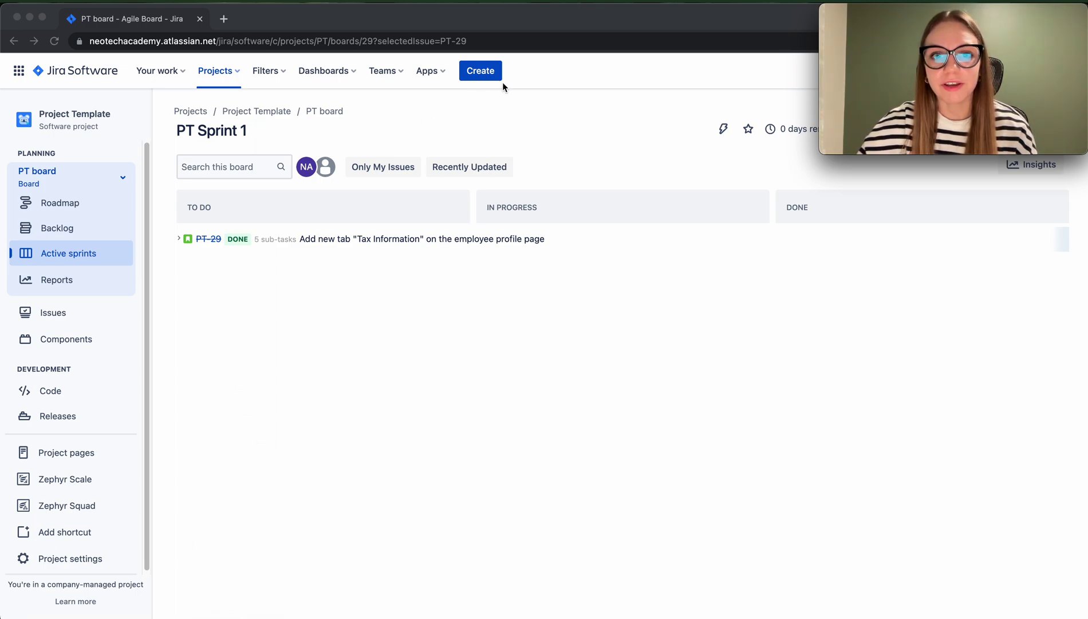
Open the Create issue dialog from the PT Sprint 1 board.
left_click(488, 74)
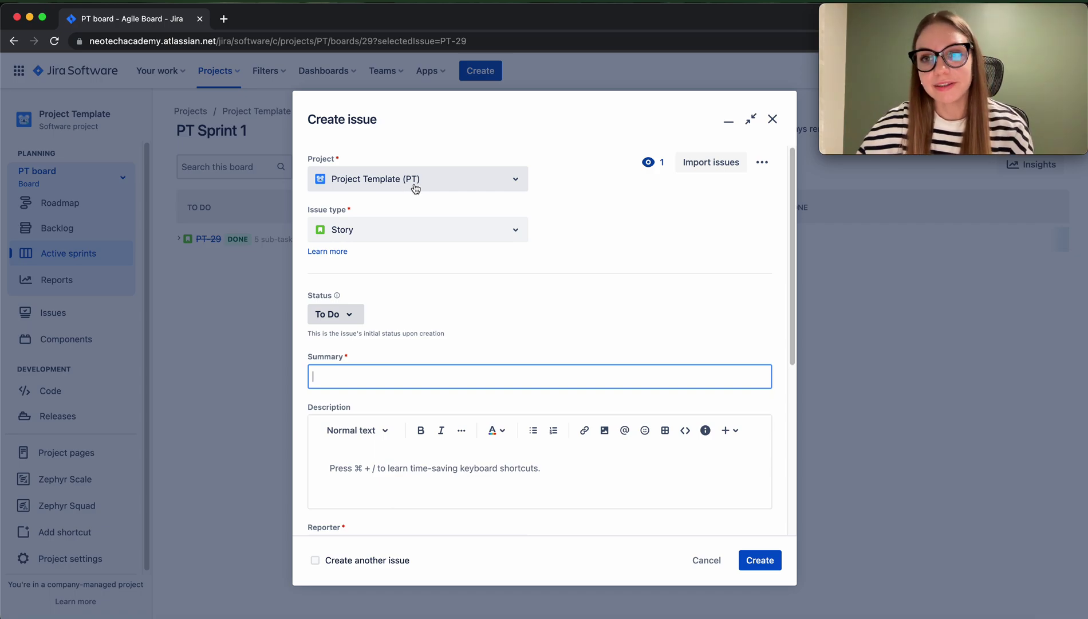
Change the new issue's type from Story to Bug.
scroll(414, 205, "down", 2)
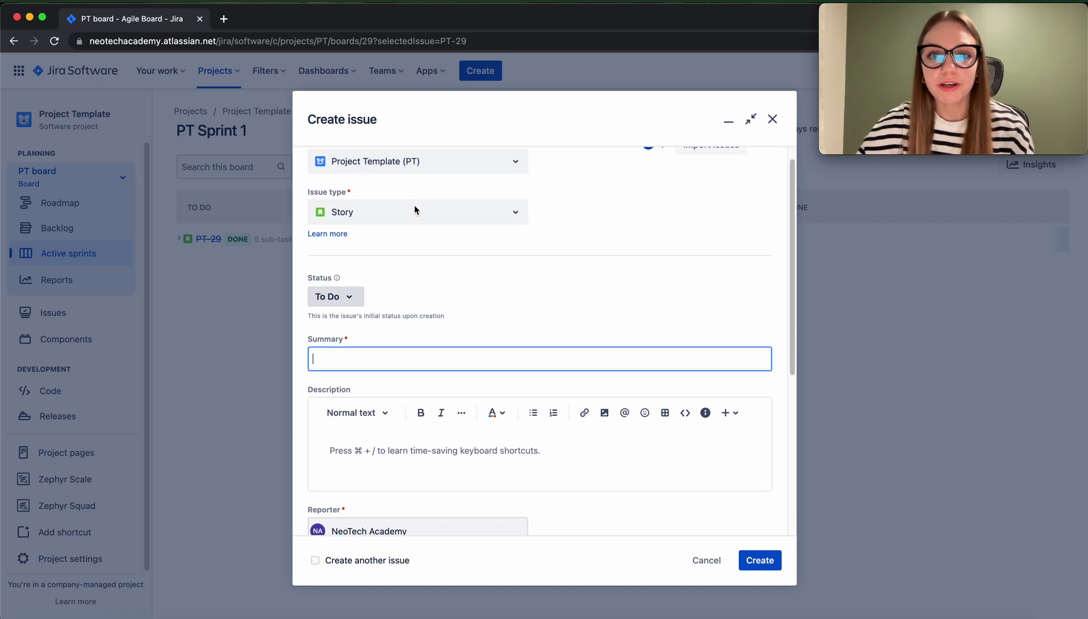
left_click(467, 210)
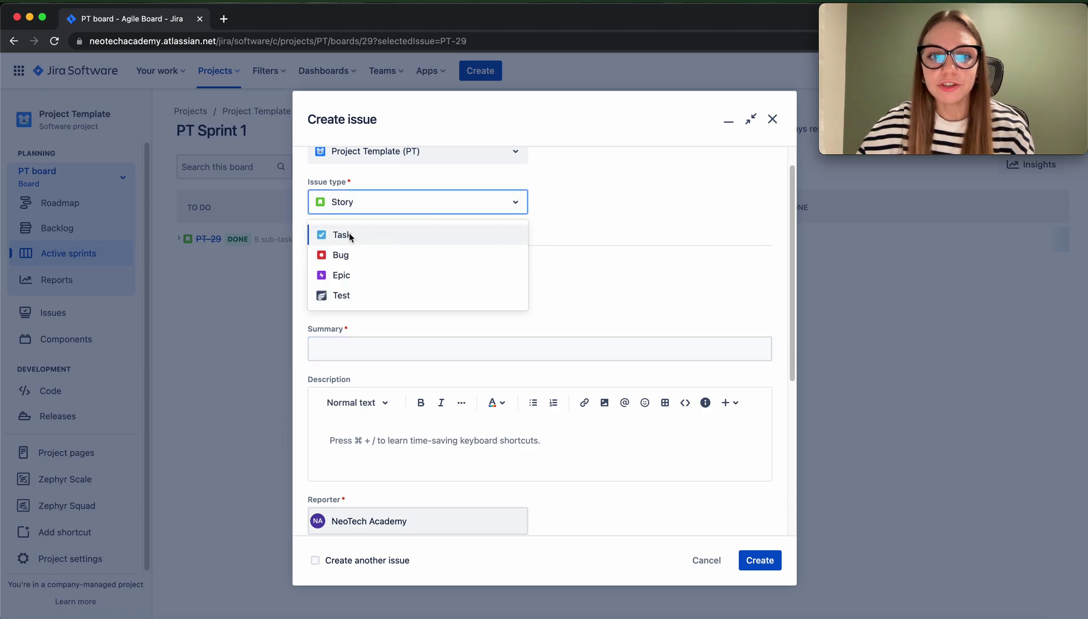
left_click(349, 255)
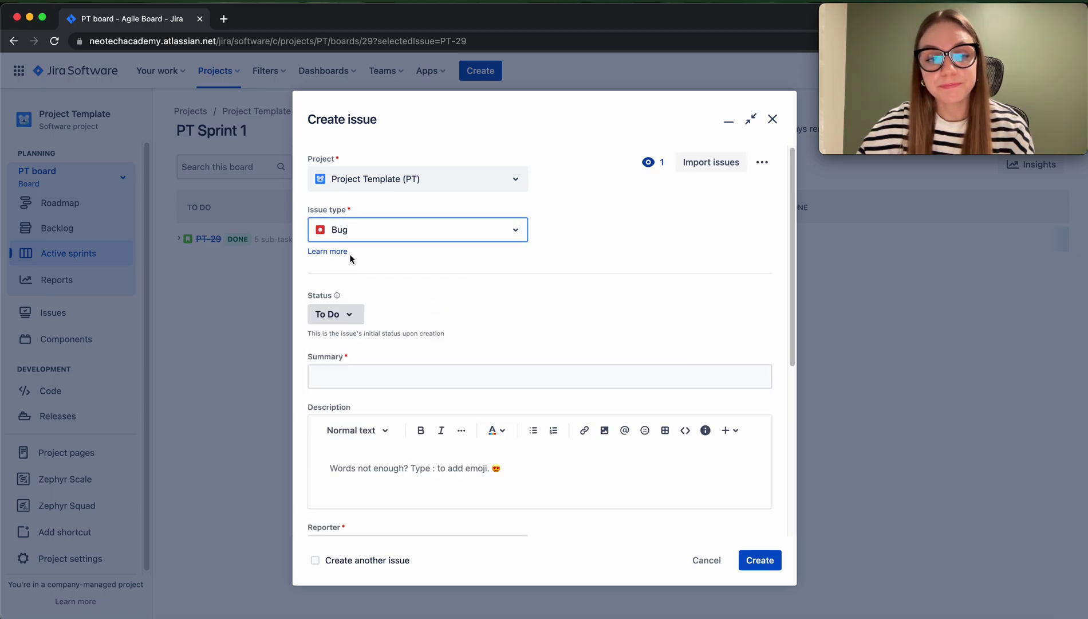
scroll(369, 275, "down", 3)
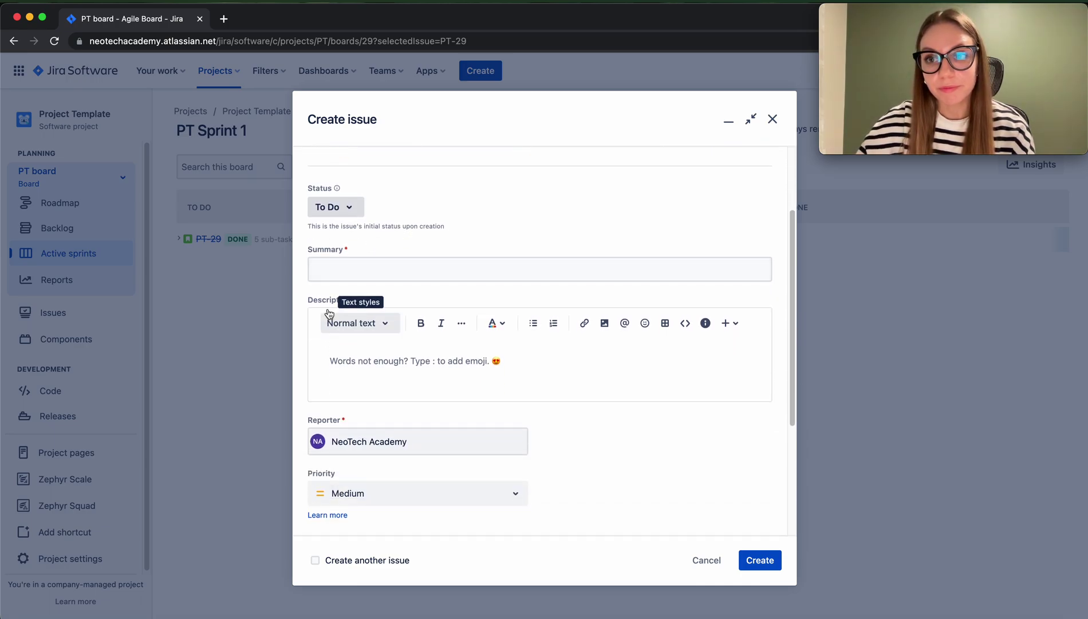
scroll(329, 310, "down", 1)
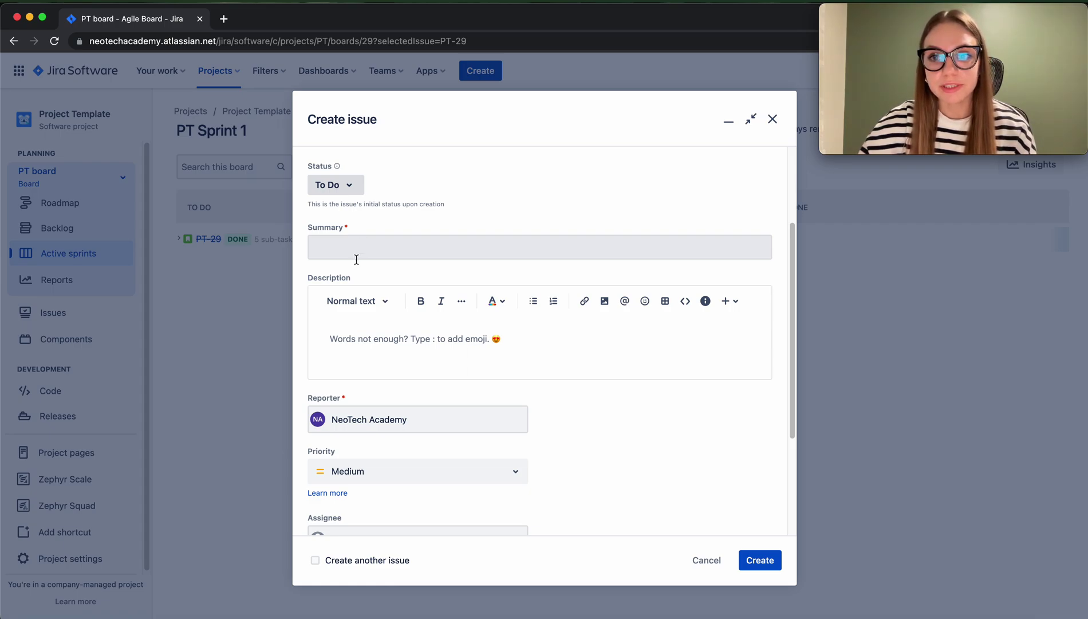
Fill the summary with the suggested title 'Login button is disabled during log in'.
left_click(356, 258)
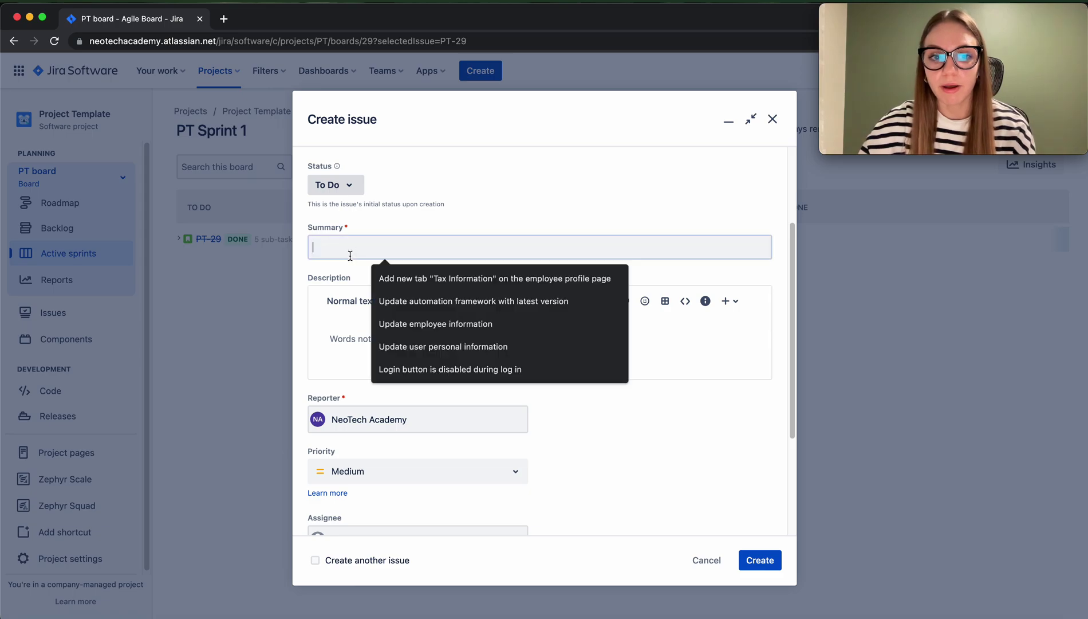
left_click(447, 367)
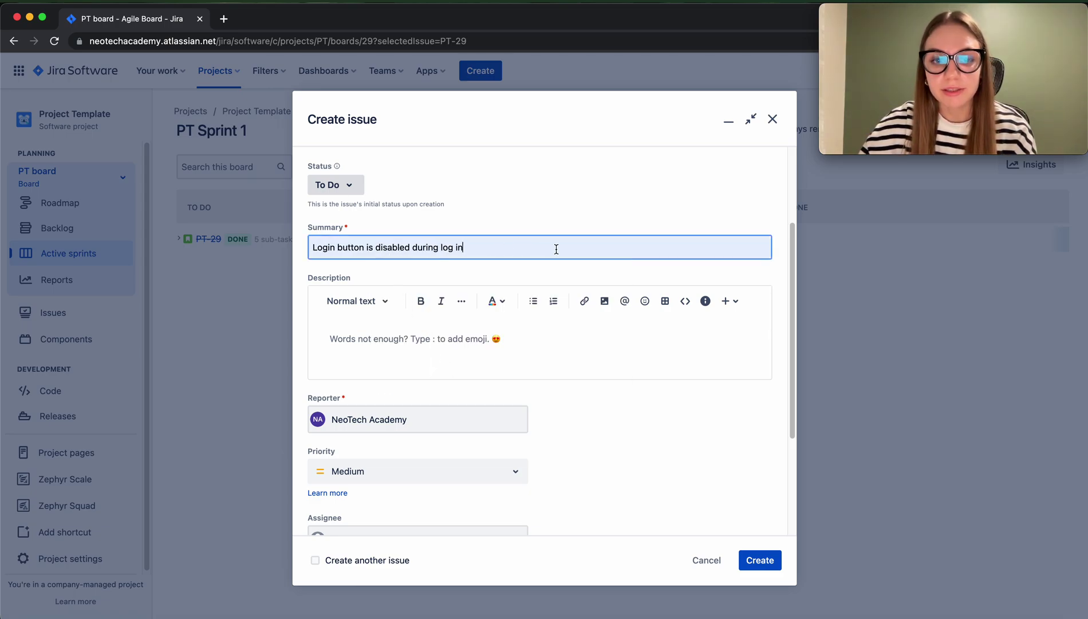
left_click(360, 337)
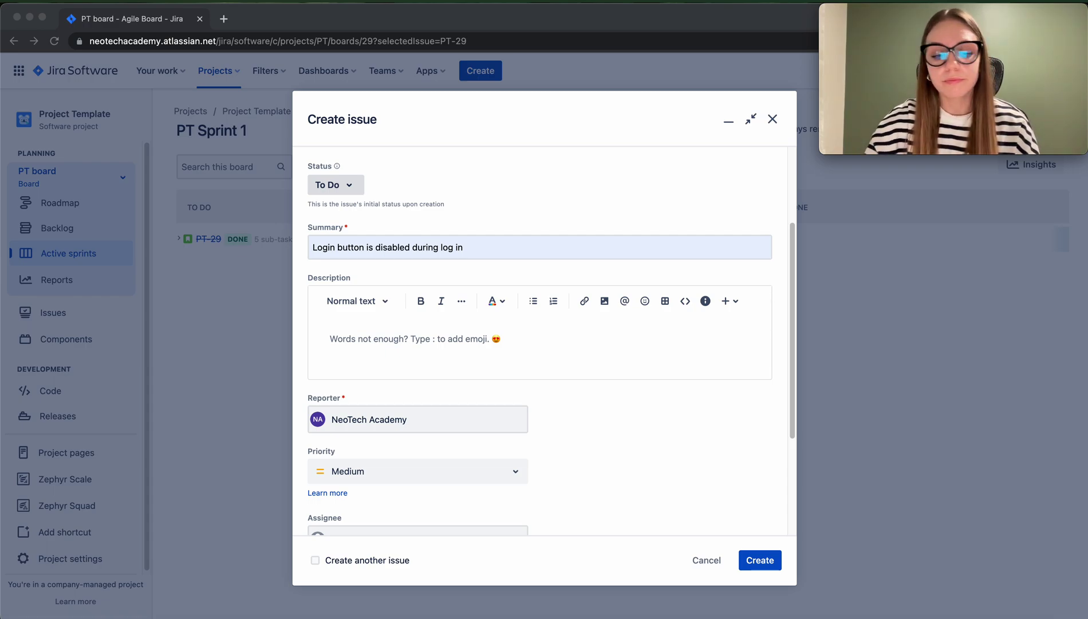
Paste the prepared bug description and remove the blank line above 'Steps to reproduce:'.
left_click(336, 340)
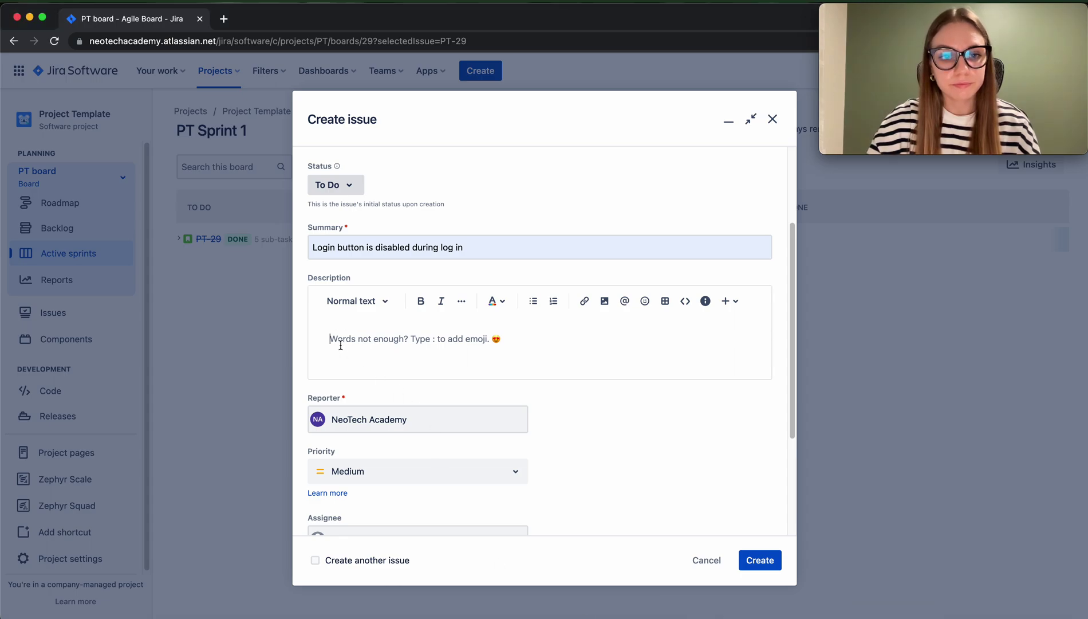
key("super+v")
left_click(392, 369)
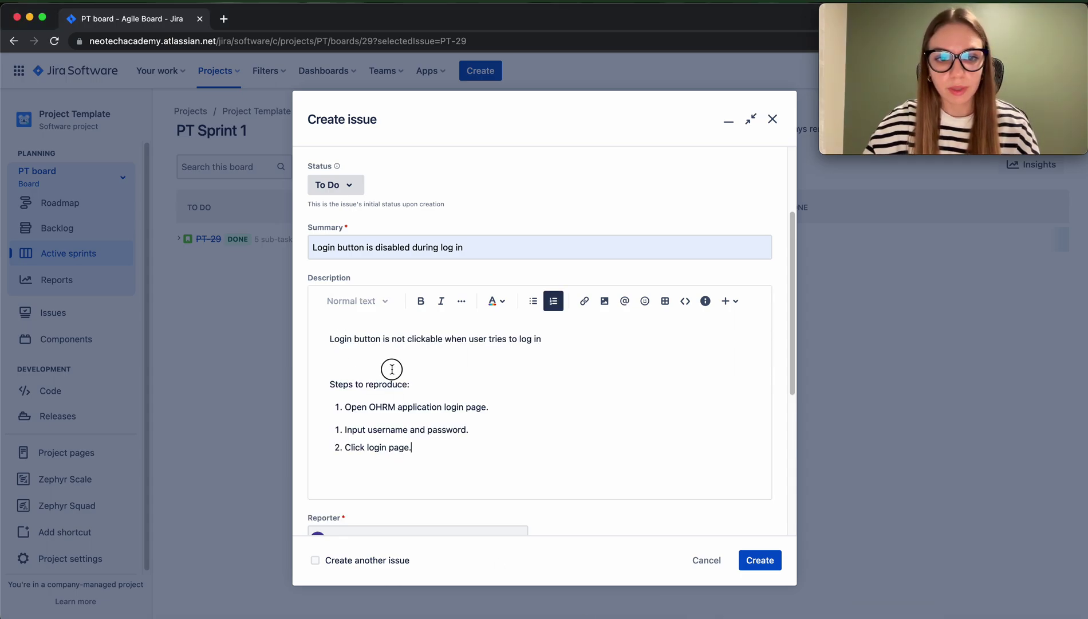
key("BackSpace")
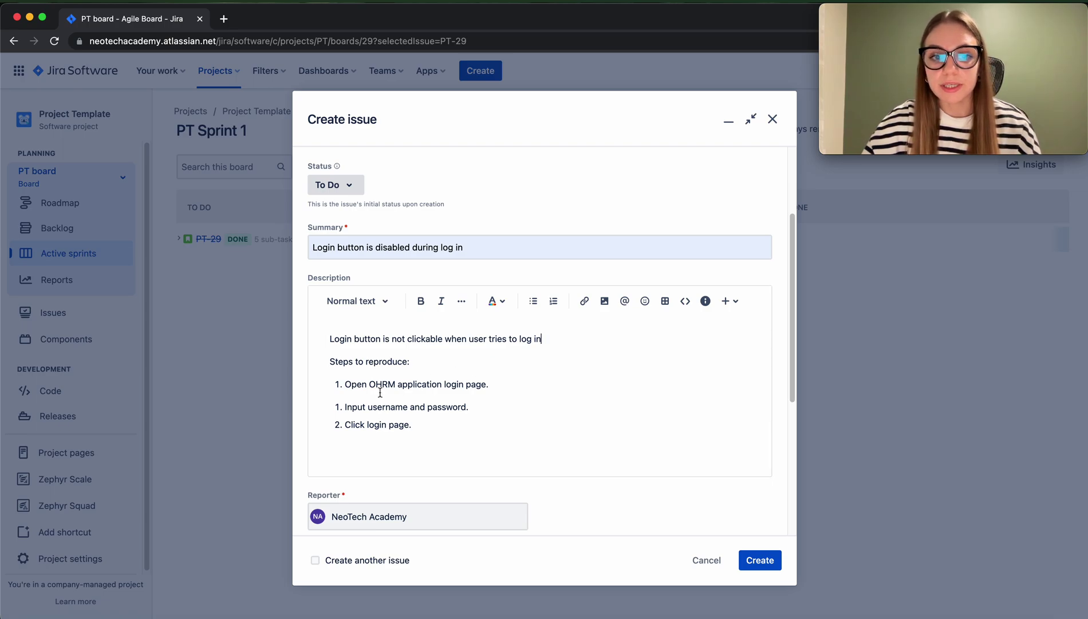
scroll(375, 384, "down", 1)
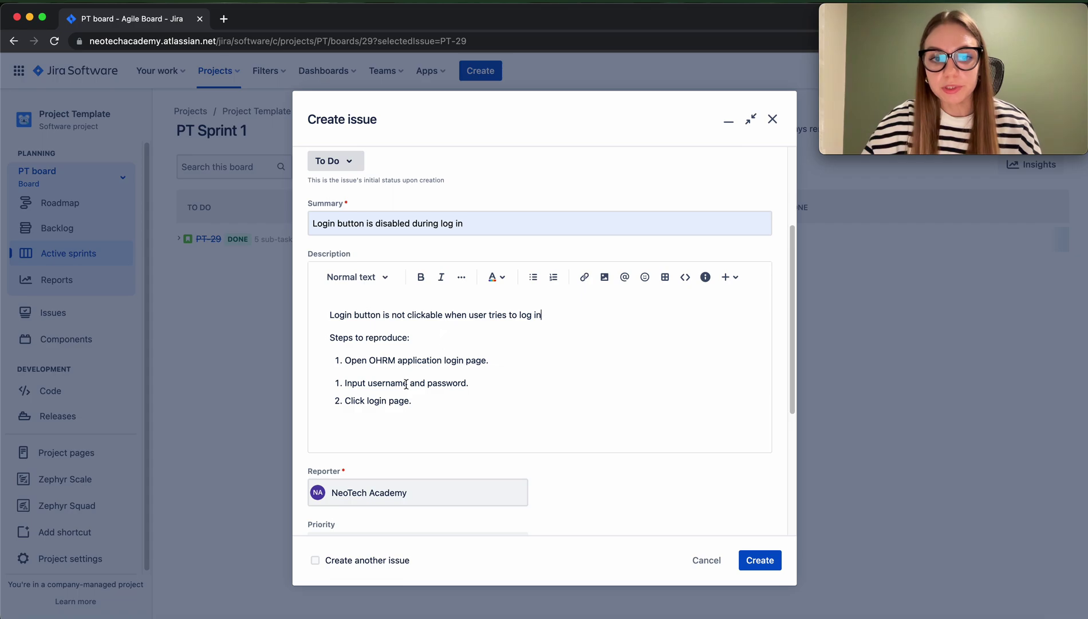
Renumber the three reproduction steps as a single list numbered 1 to 3.
left_click_drag(429, 403, 304, 359)
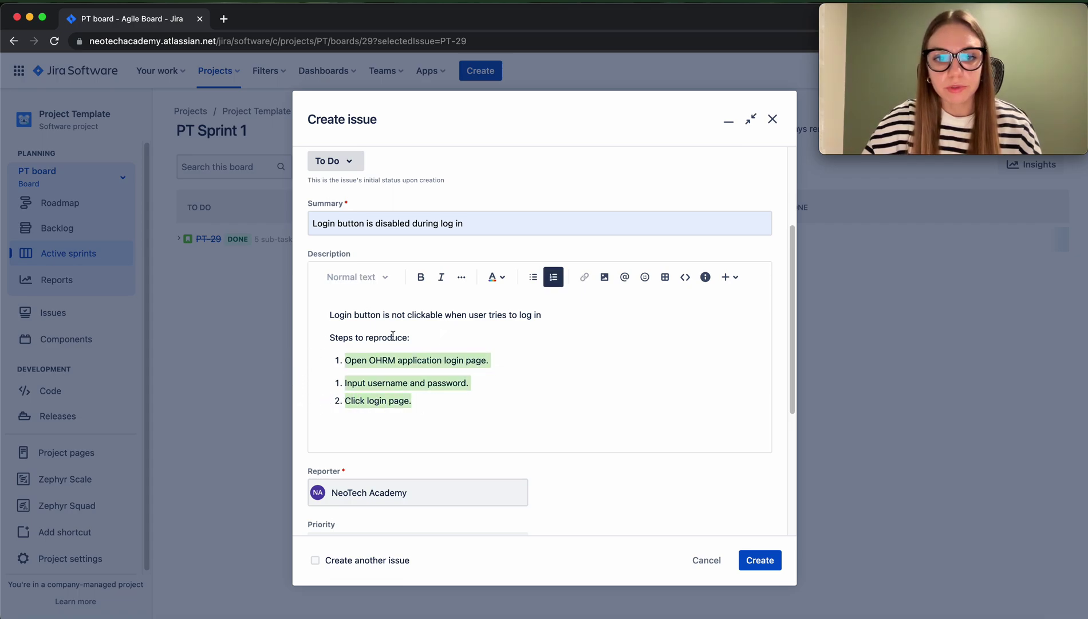
left_click(553, 277)
left_click(553, 277)
left_click(477, 411)
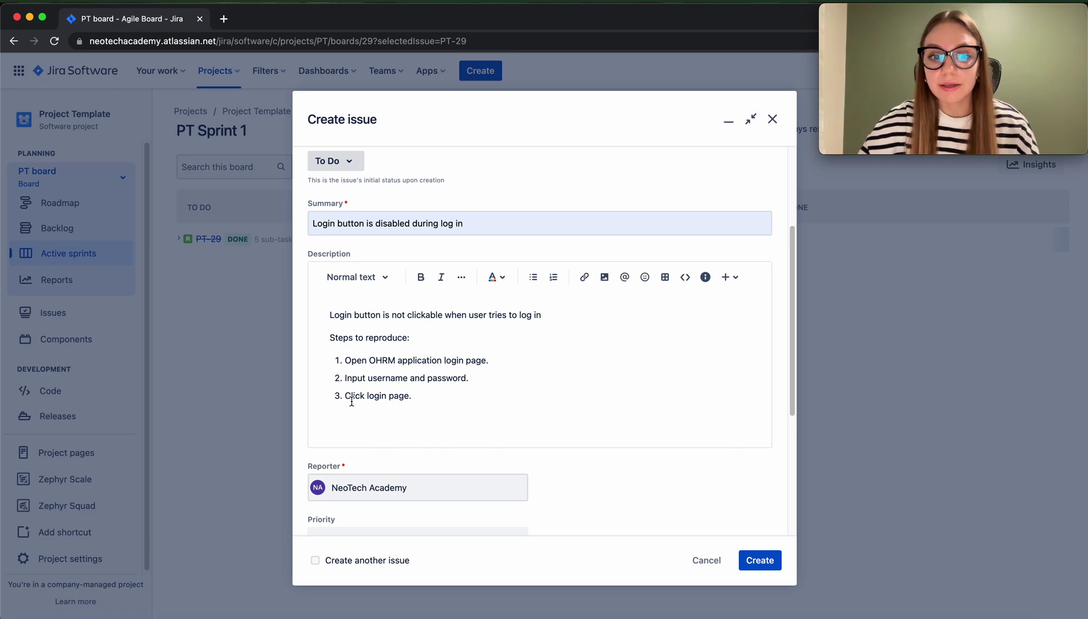
Correct step 3 so it reads 'Click login button.'.
left_click(403, 395)
key("BackSpace")
key("BackSpace")
key("BackSpace")
key("BackSpace")
key("BackSpace")
type("button")
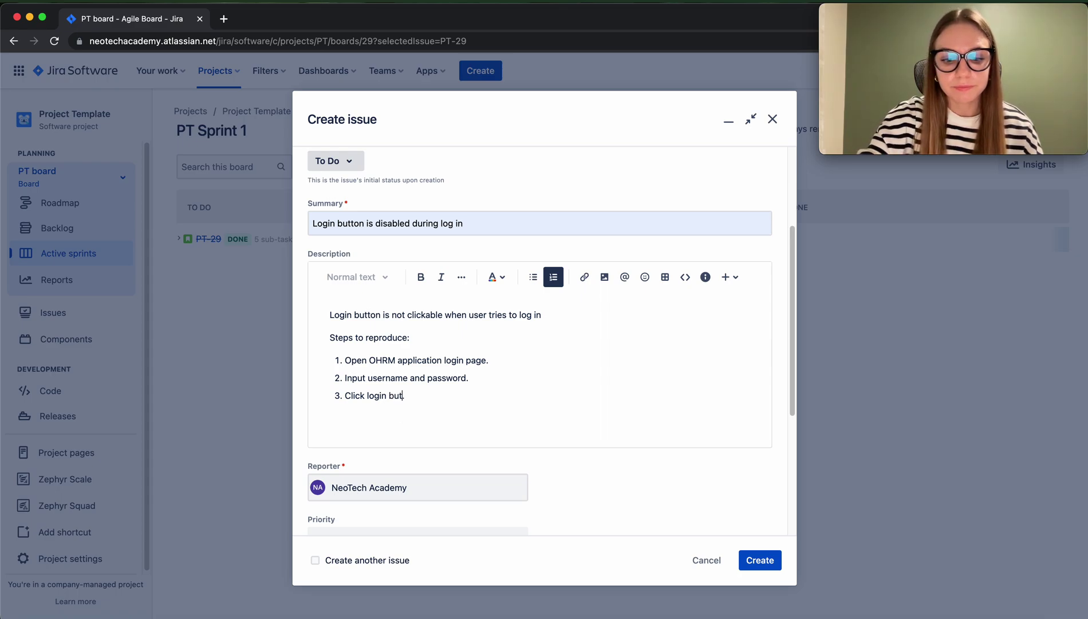
left_click(491, 405)
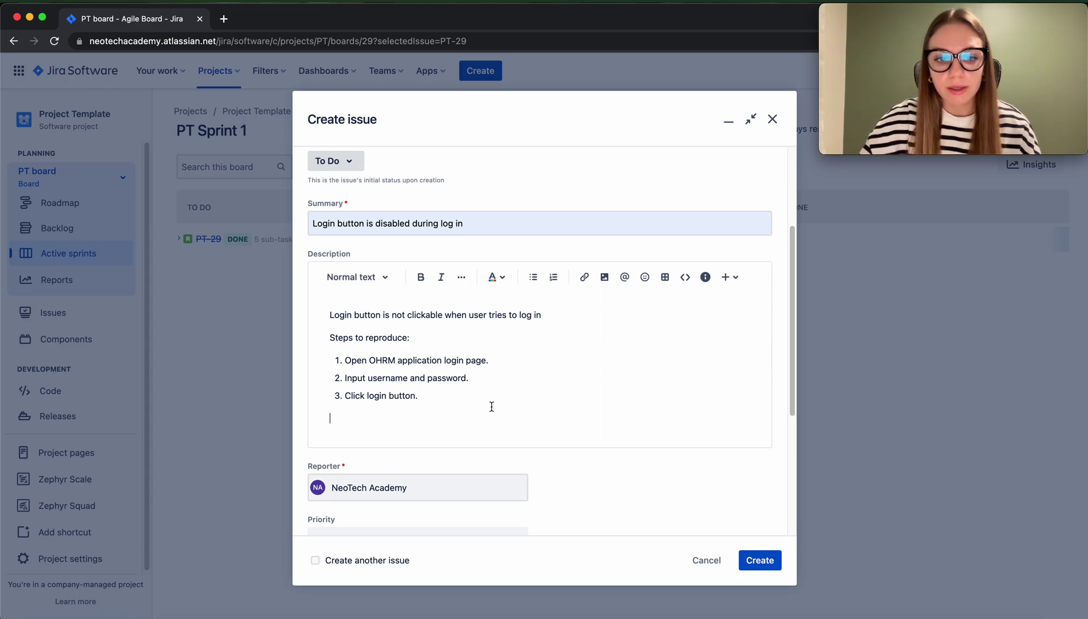
key("super+Tab")
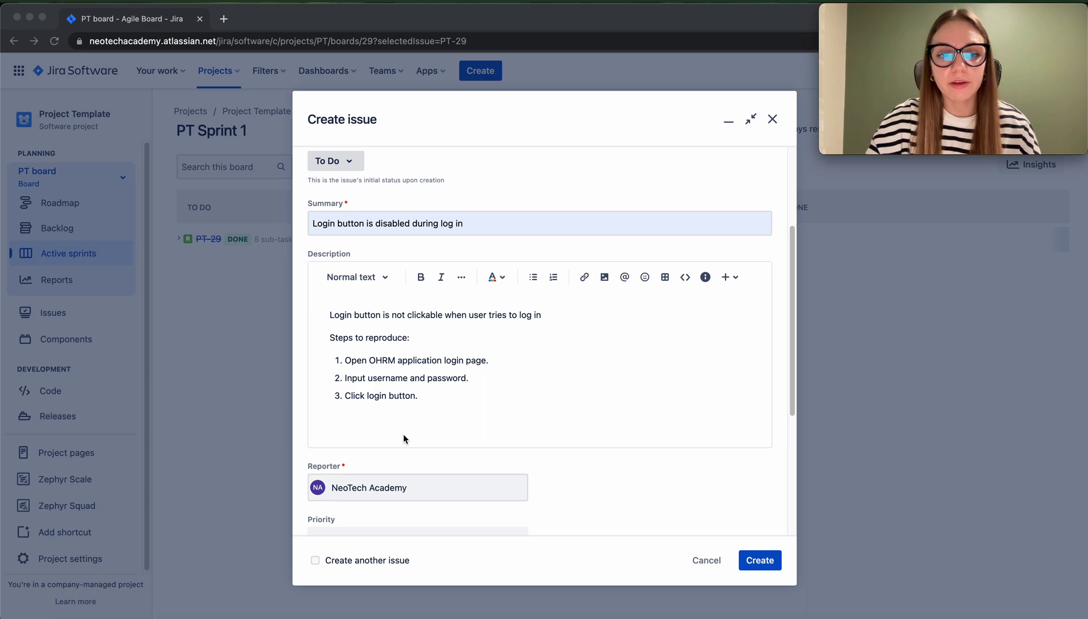
Paste the expected and actual result lines below the steps and bold 'Expected result:'.
left_click(330, 418)
key("super+v")
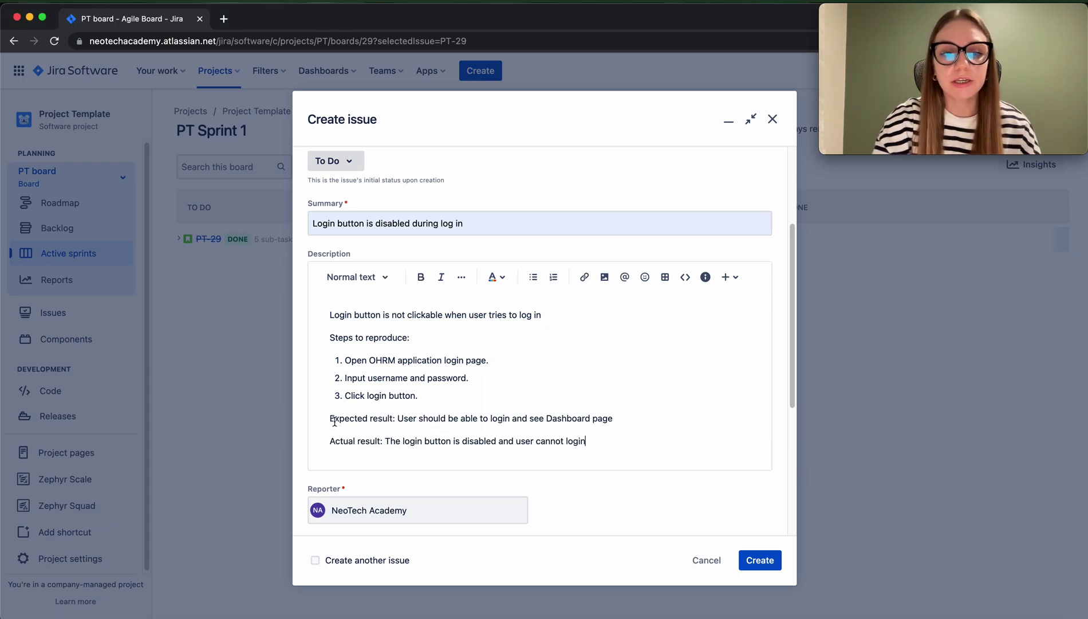
left_click_drag(395, 418, 328, 418)
left_click(421, 277)
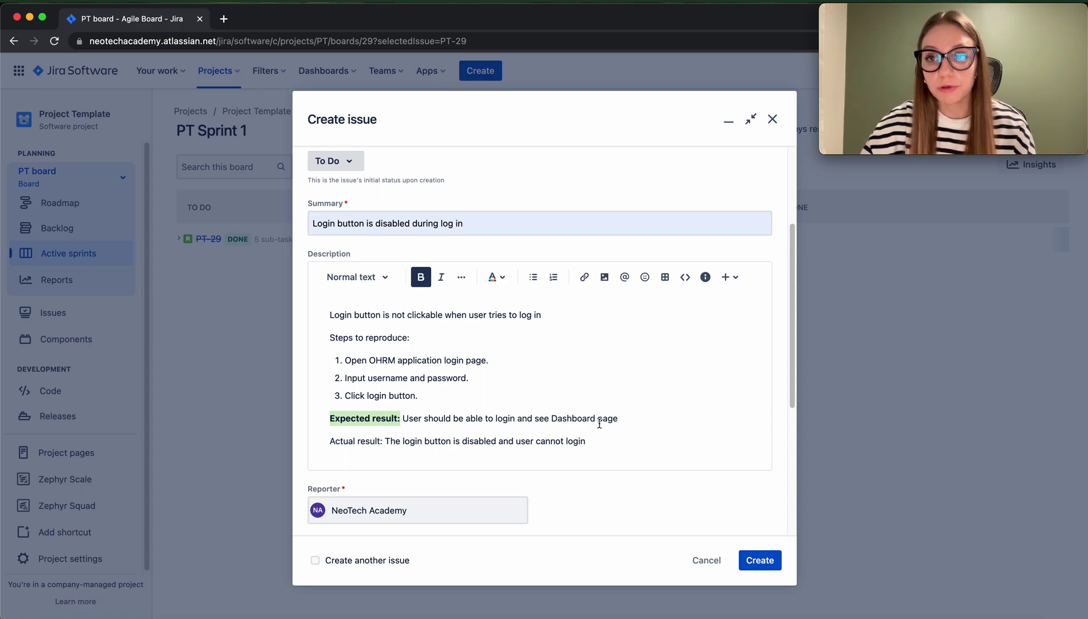
Bold the 'Actual result:' label and add an empty line after it.
left_click(380, 442)
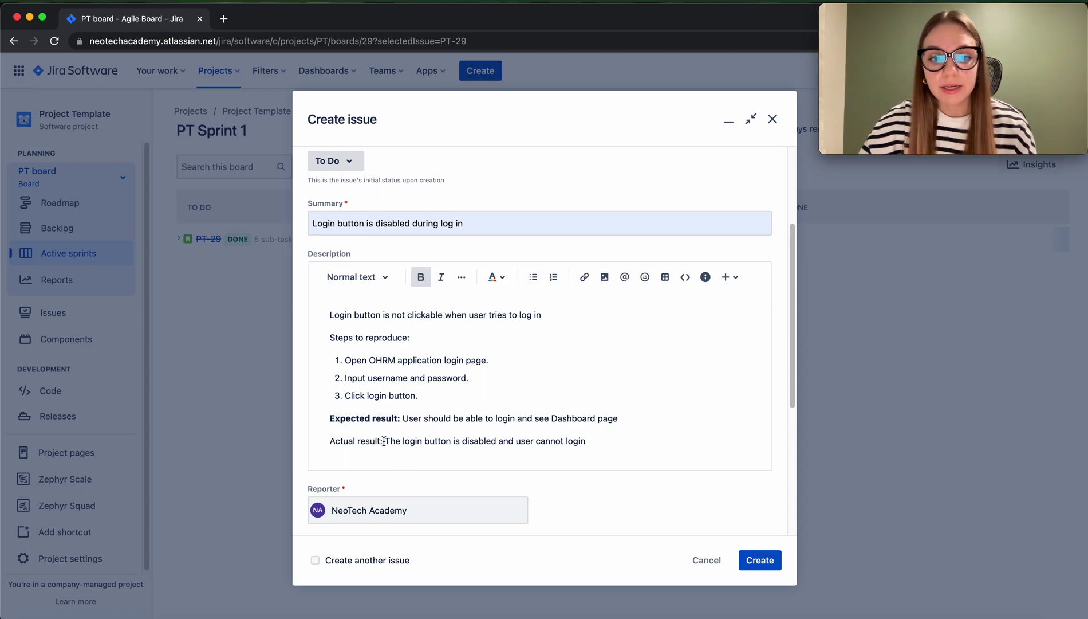
left_click_drag(382, 441, 330, 441)
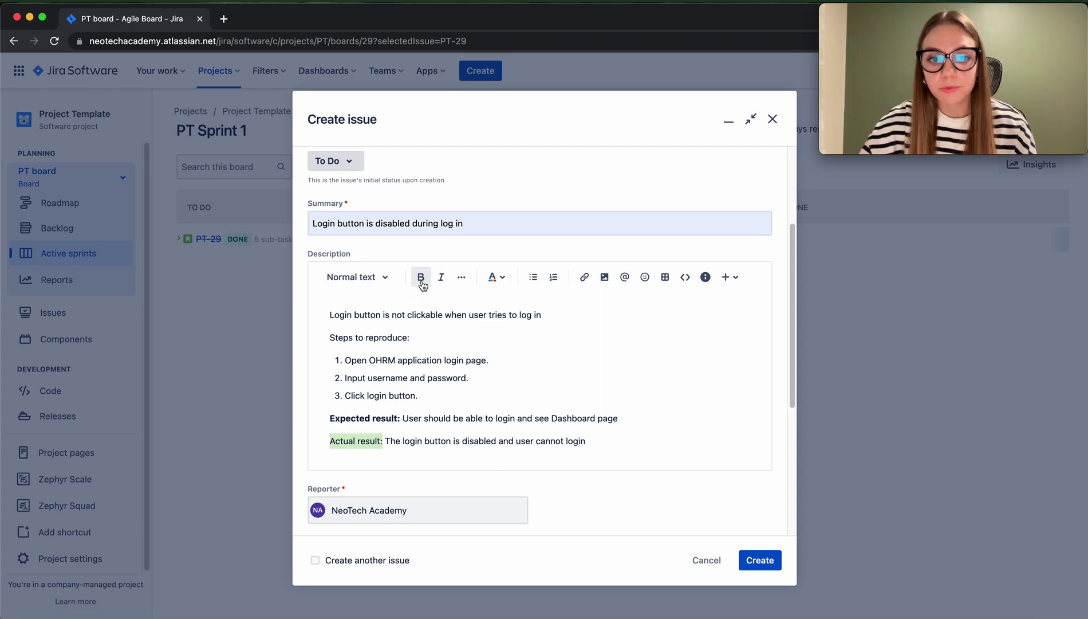
left_click(421, 278)
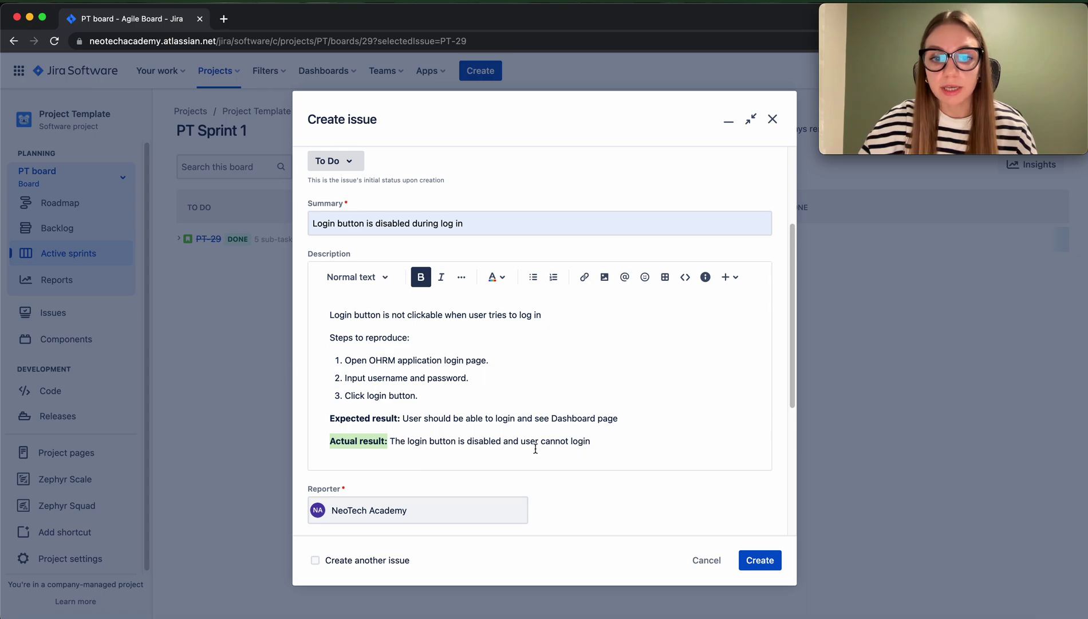
scroll(588, 450, "down", 1)
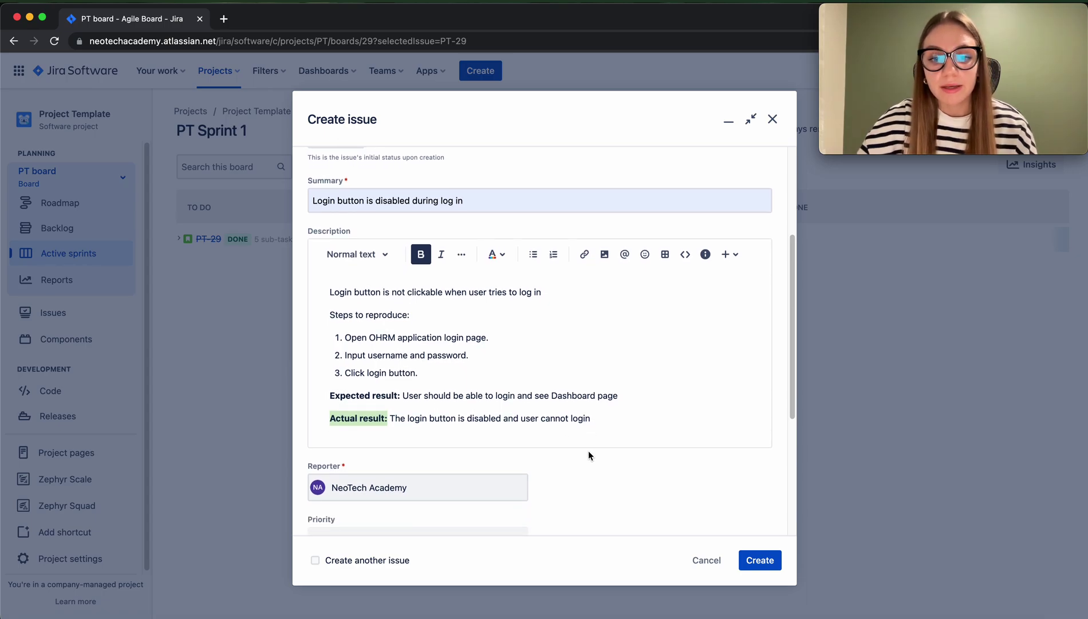
left_click(548, 442)
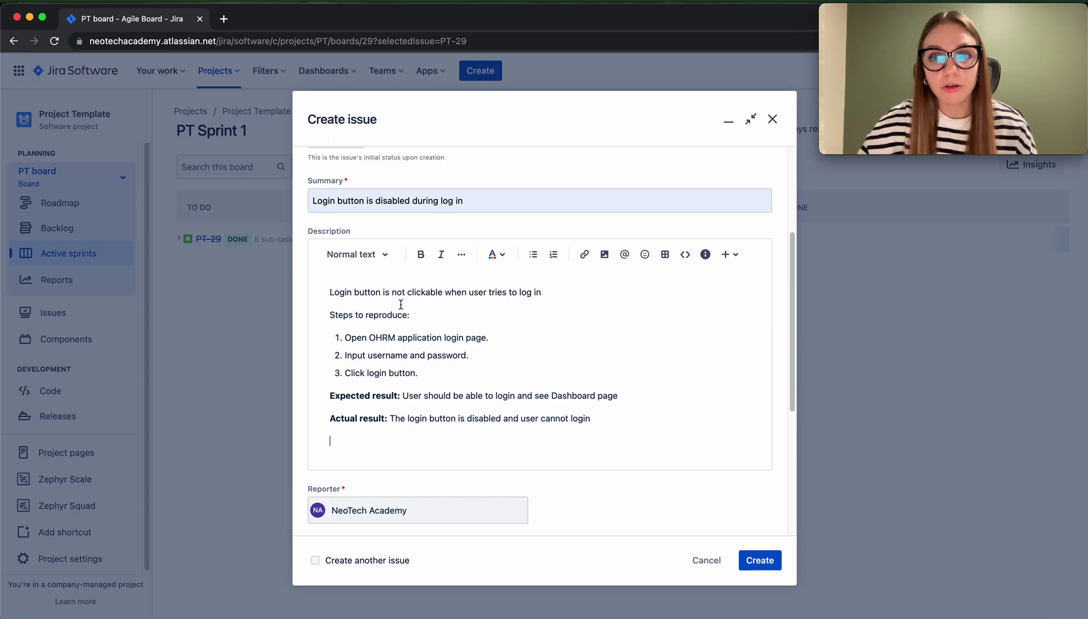
scroll(448, 401, "down", 3)
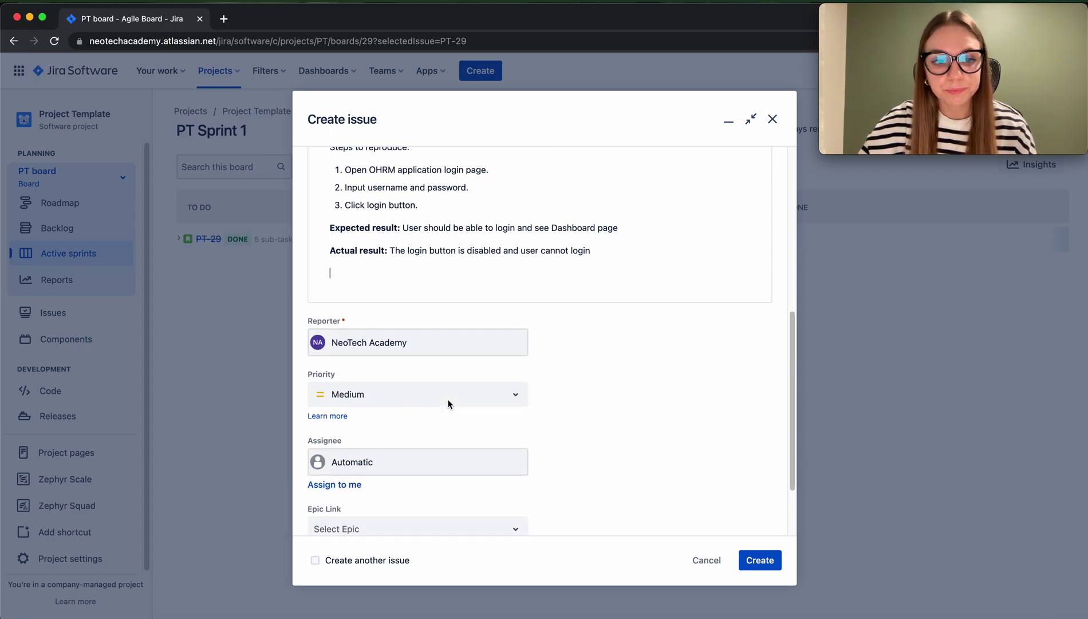
Look through the Priority options, leaving the priority at Medium.
scroll(449, 404, "up", 2)
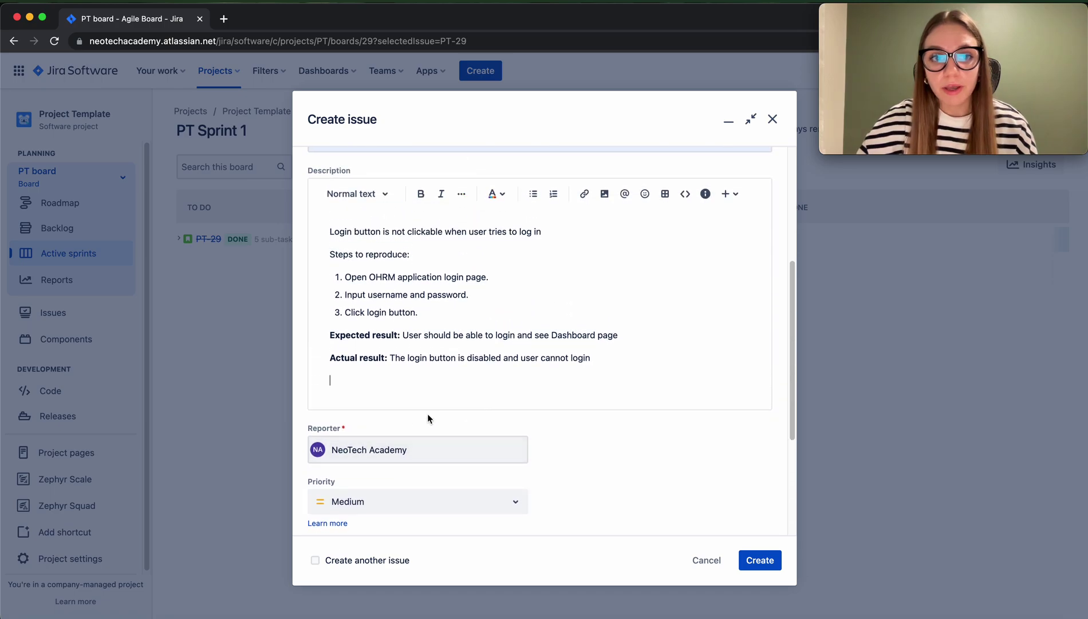
scroll(444, 385, "down", 2)
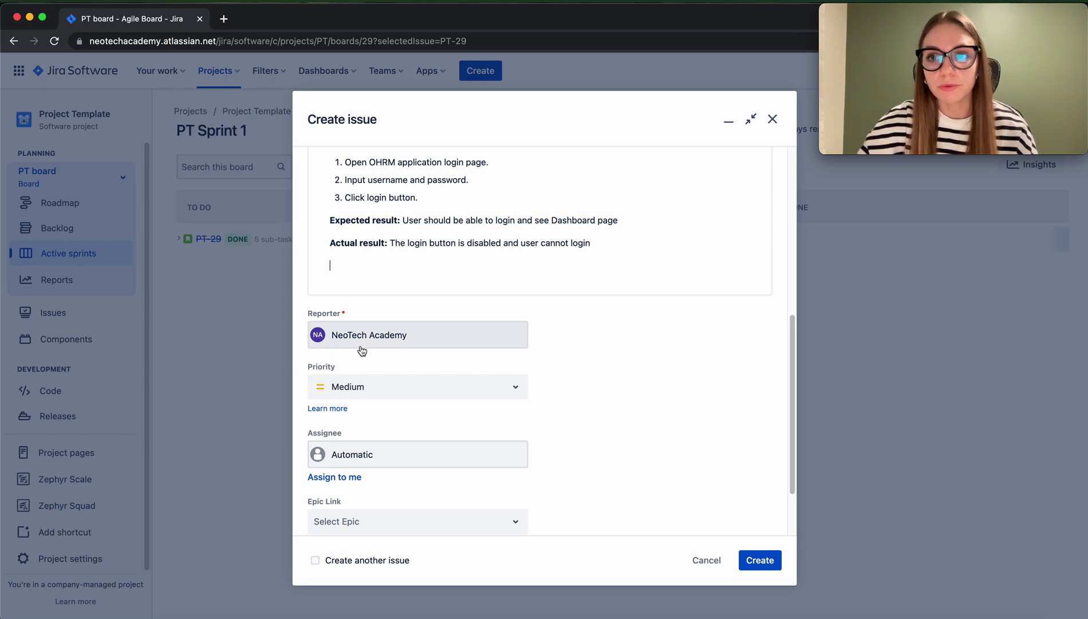
scroll(389, 312, "down", 1)
left_click(389, 316)
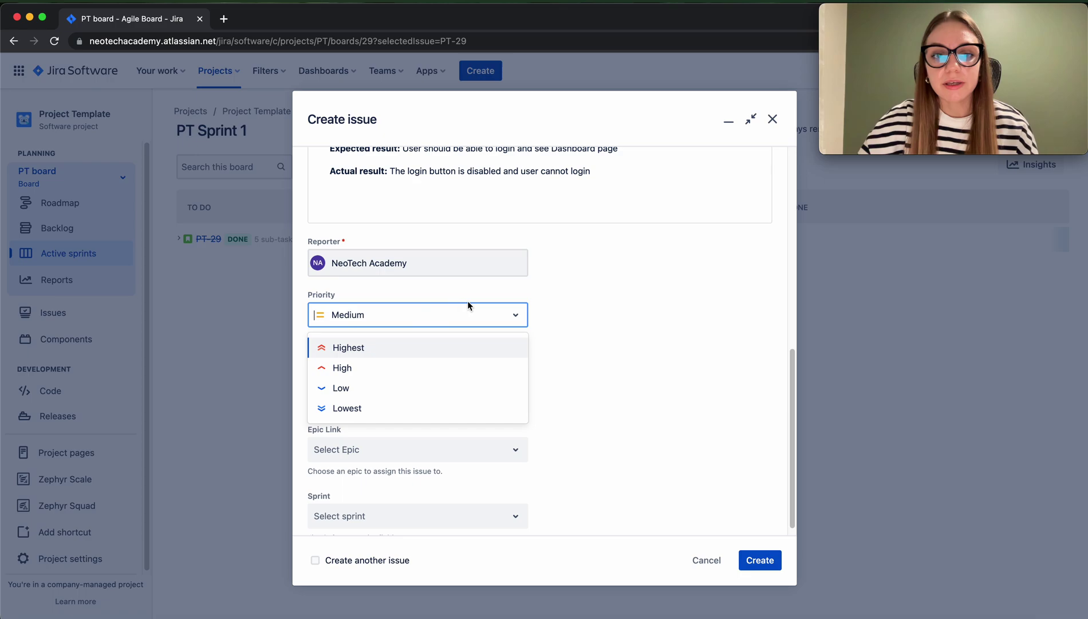
left_click(589, 321)
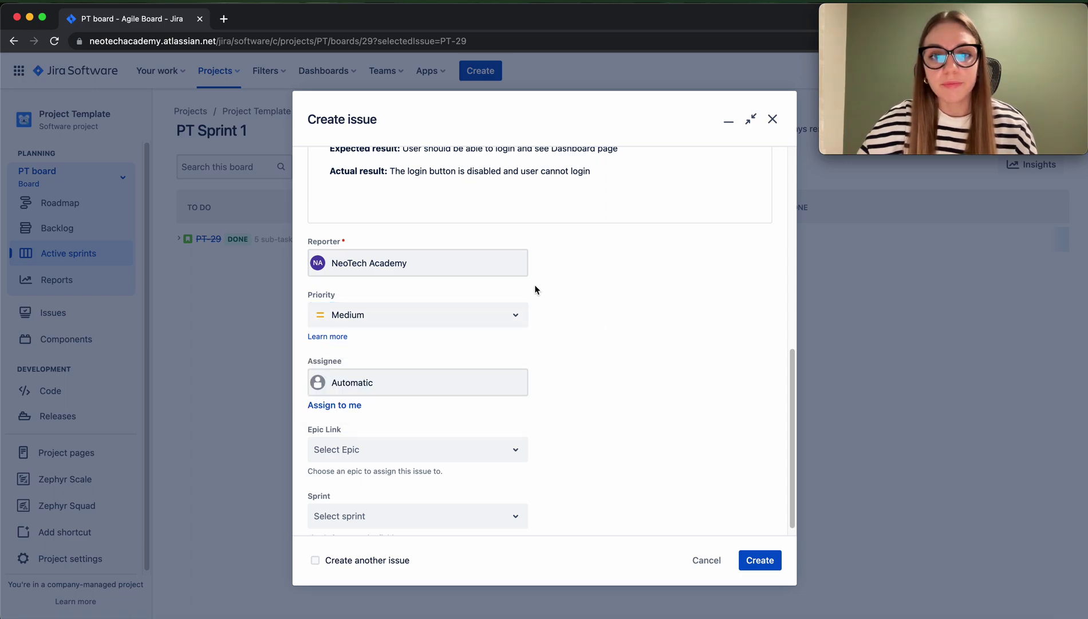
Set the bug's priority to Highest, leaving the sprint unassigned.
scroll(535, 285, "up", 2)
scroll(535, 284, "up", 1)
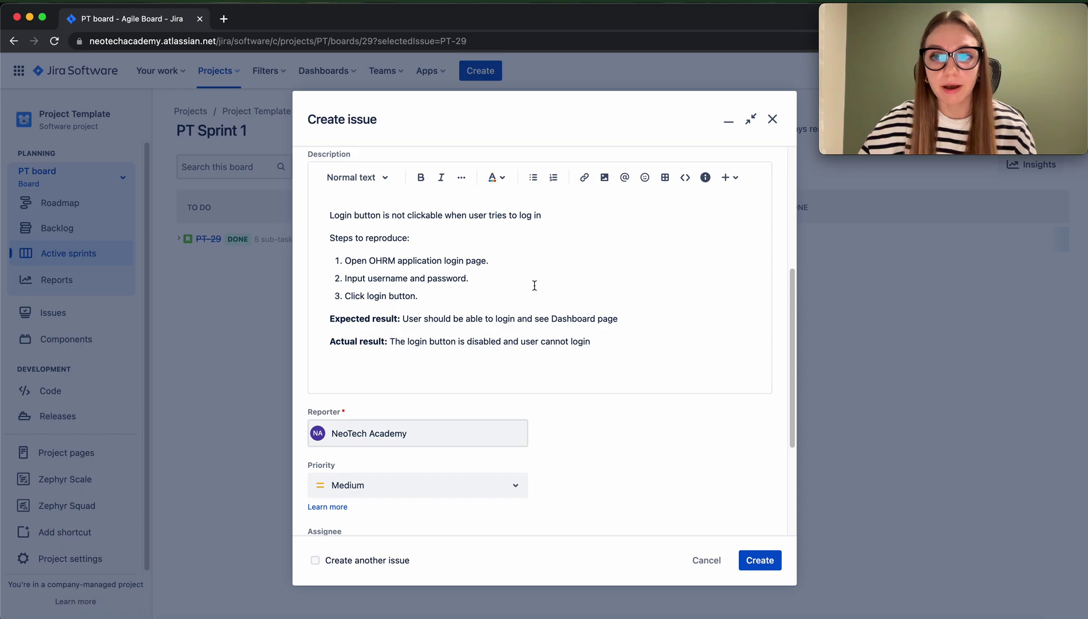
scroll(462, 316, "down", 2)
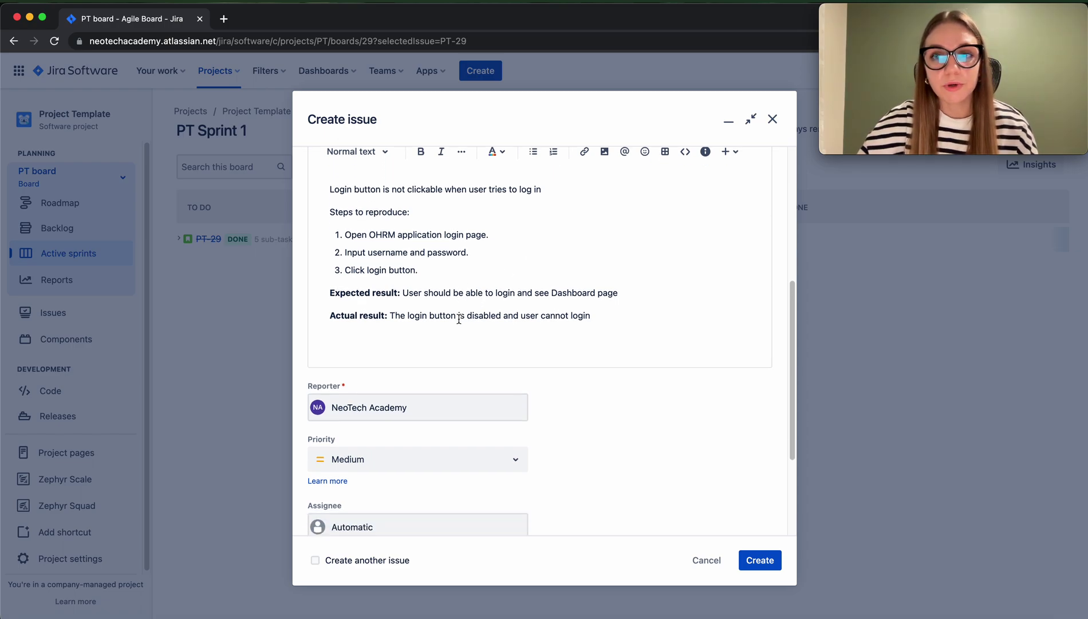
scroll(459, 321, "down", 2)
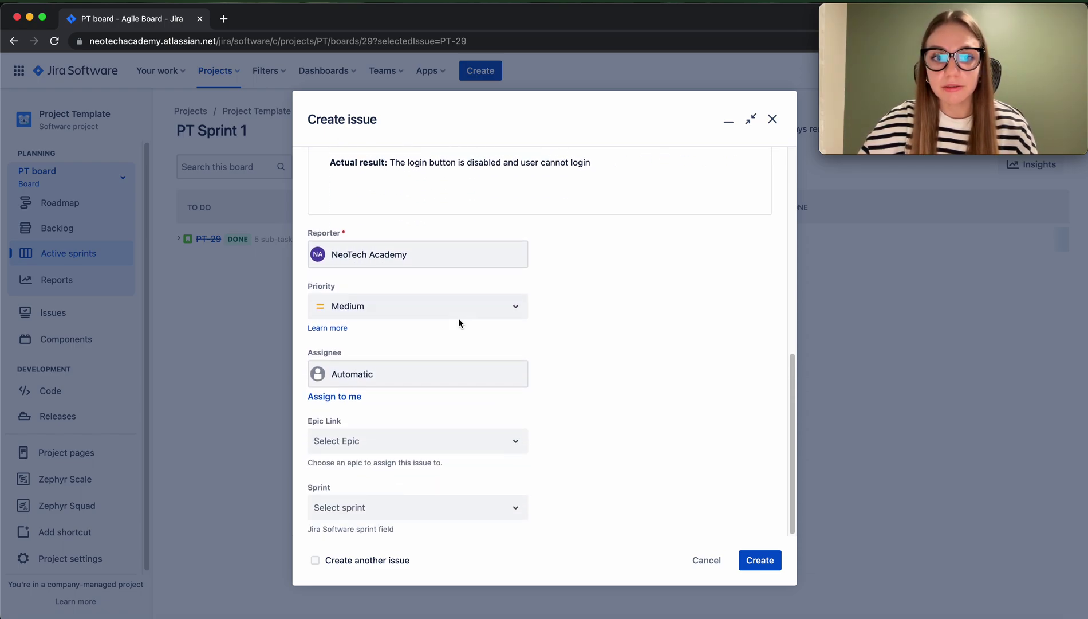
left_click(415, 314)
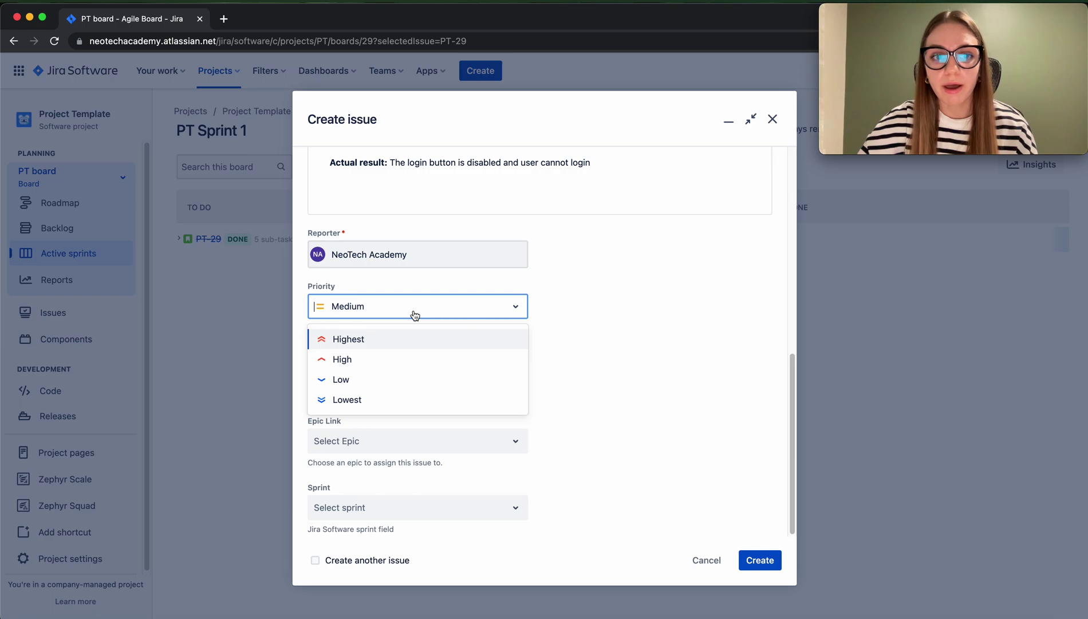
left_click(362, 342)
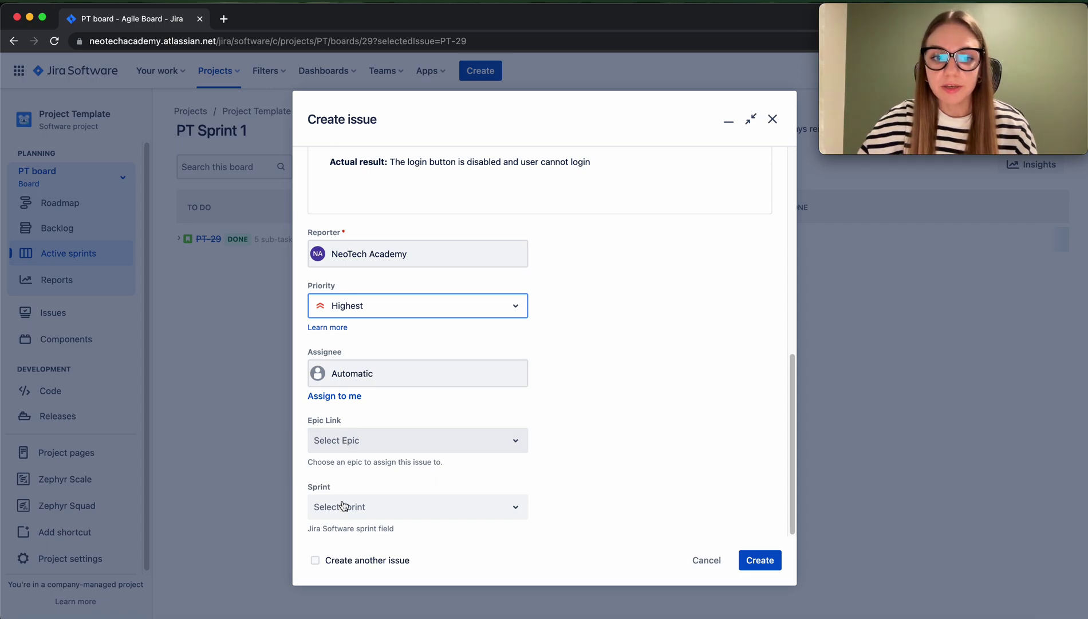
left_click(415, 501)
left_click(583, 476)
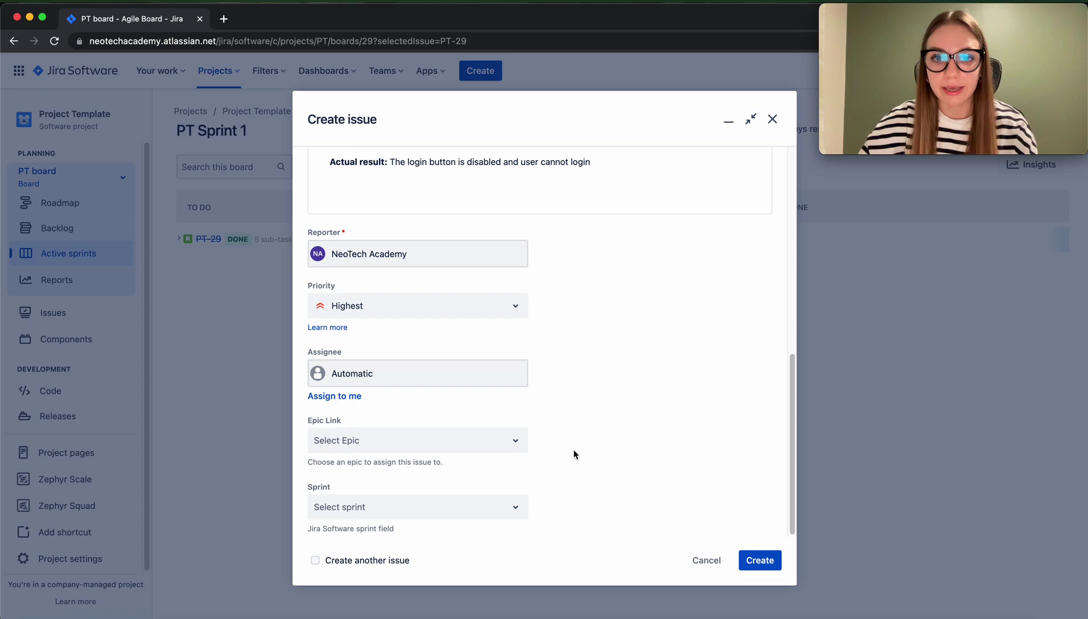
scroll(658, 352, "up", 5)
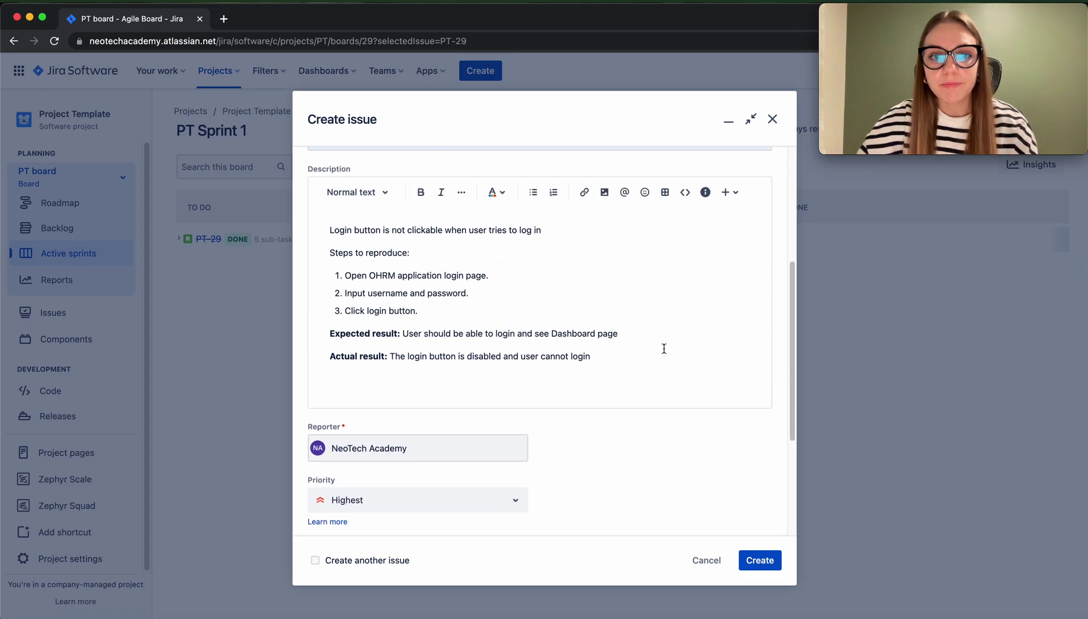
scroll(664, 348, "up", 1)
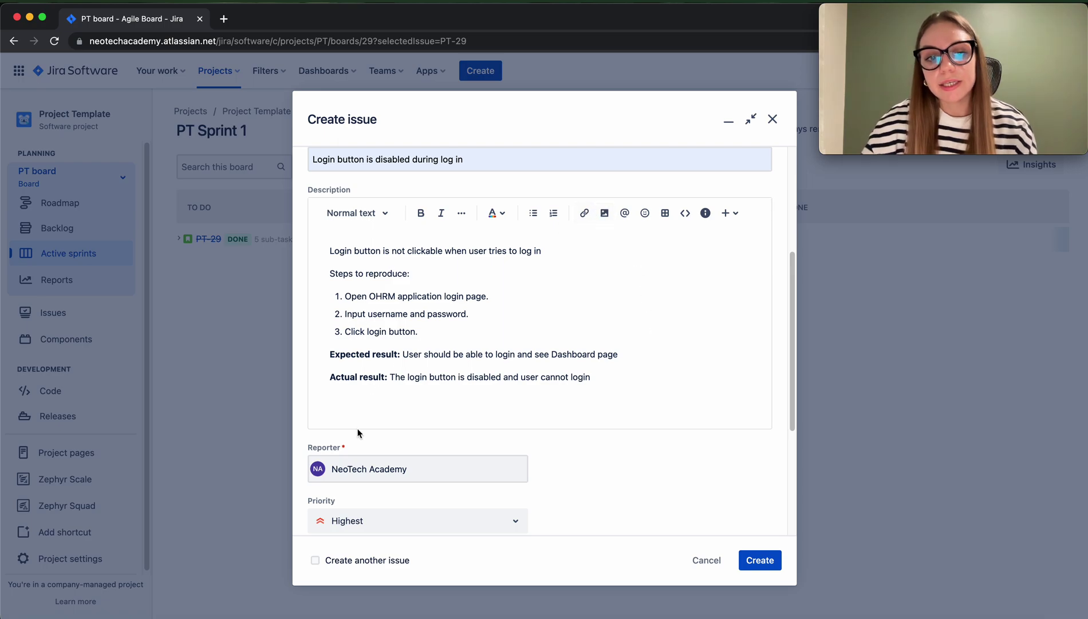
scroll(372, 306, "up", 1)
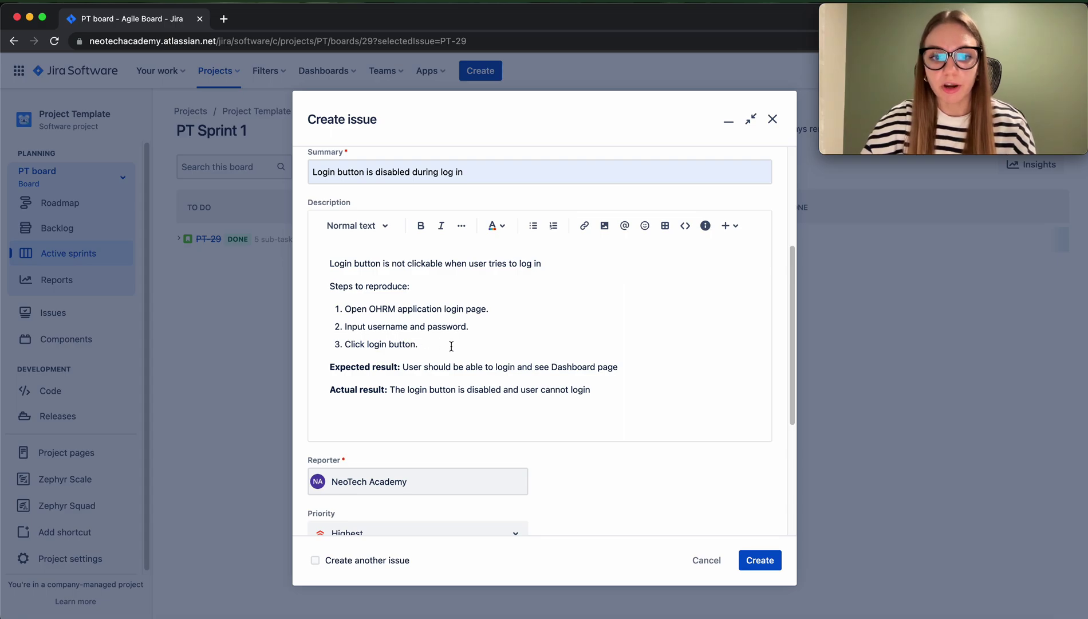
scroll(475, 361, "down", 5)
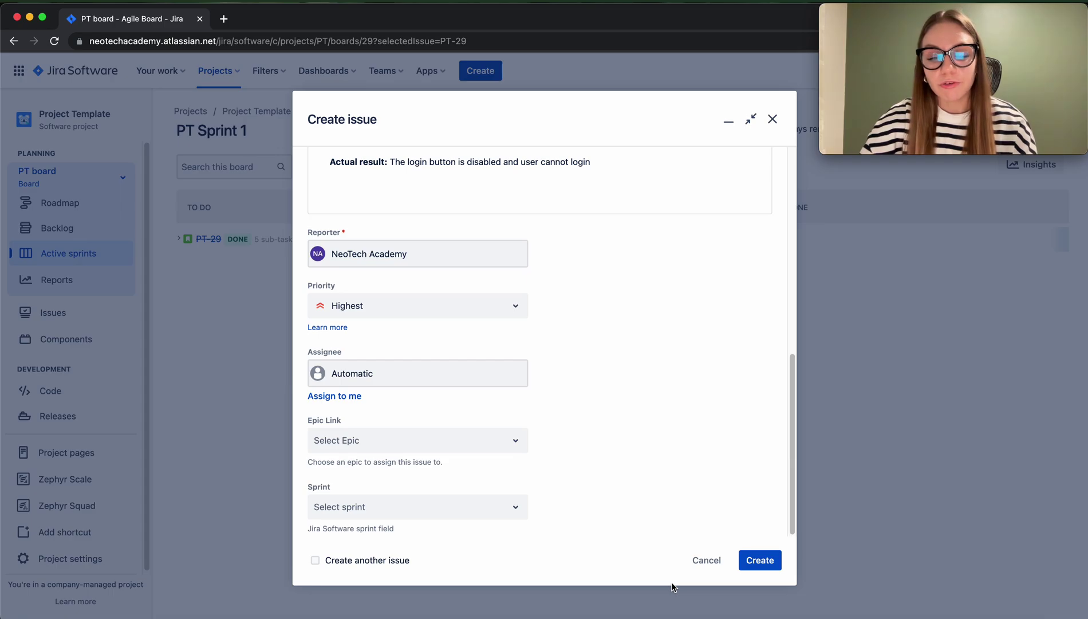
Create the bug and locate PT-43 with Highest priority at the end of the backlog.
left_click(768, 565)
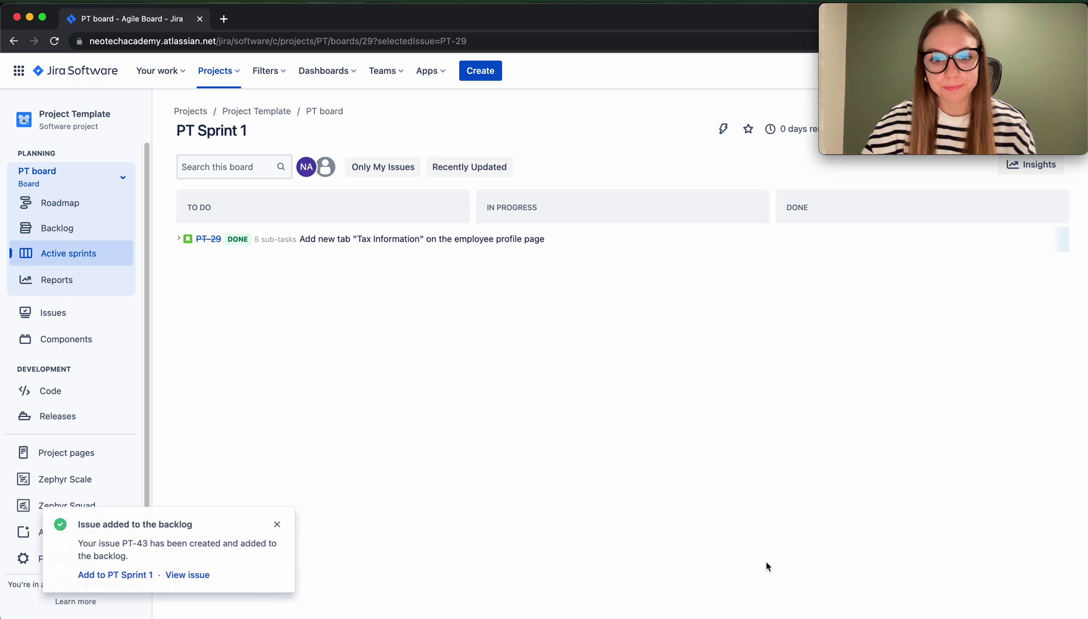
left_click(53, 229)
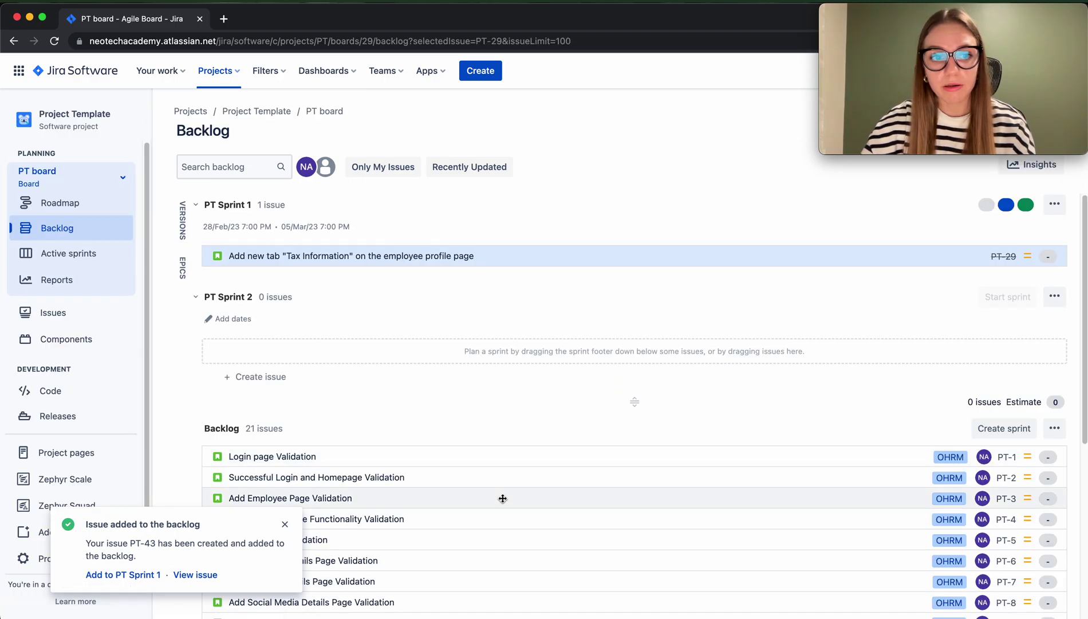
scroll(503, 498, "down", 5)
left_click(285, 523)
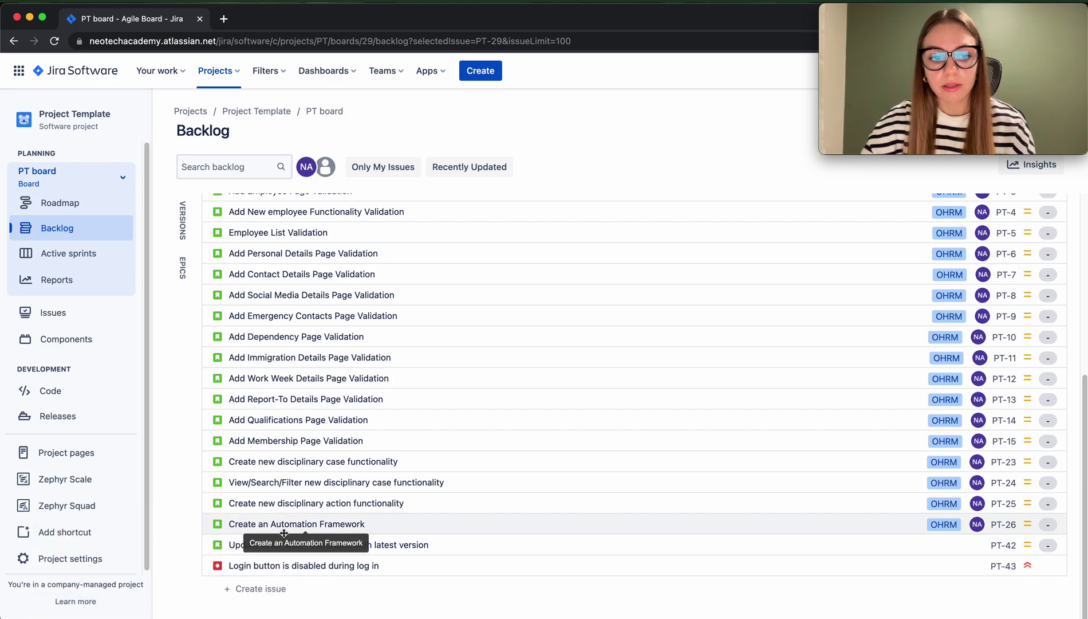